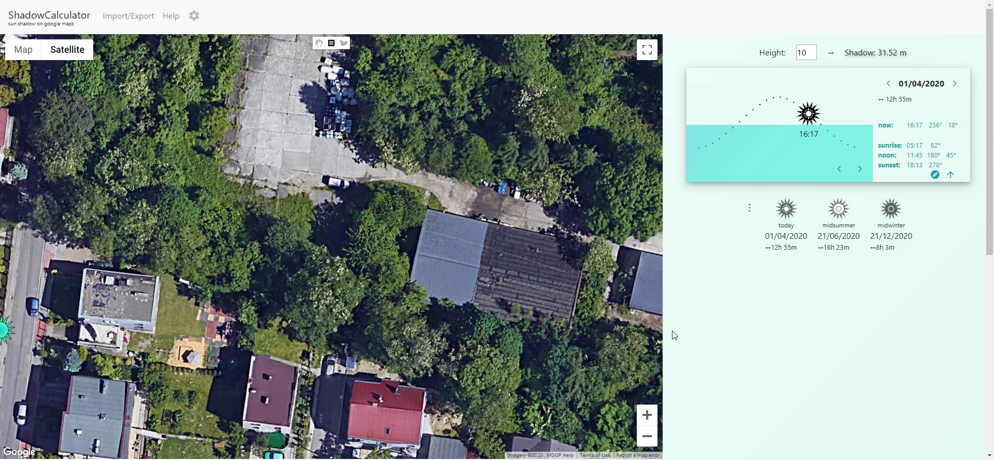
- Zoom the satellite map out from the original neighbourhood to a view of Europe
click(647, 441)
click(646, 441)
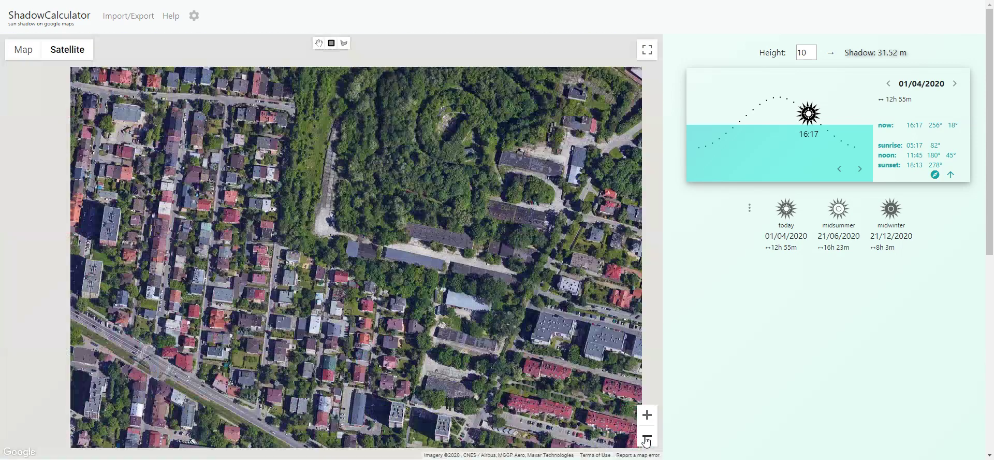
click(646, 441)
click(646, 441)
click(646, 441)
click(647, 441)
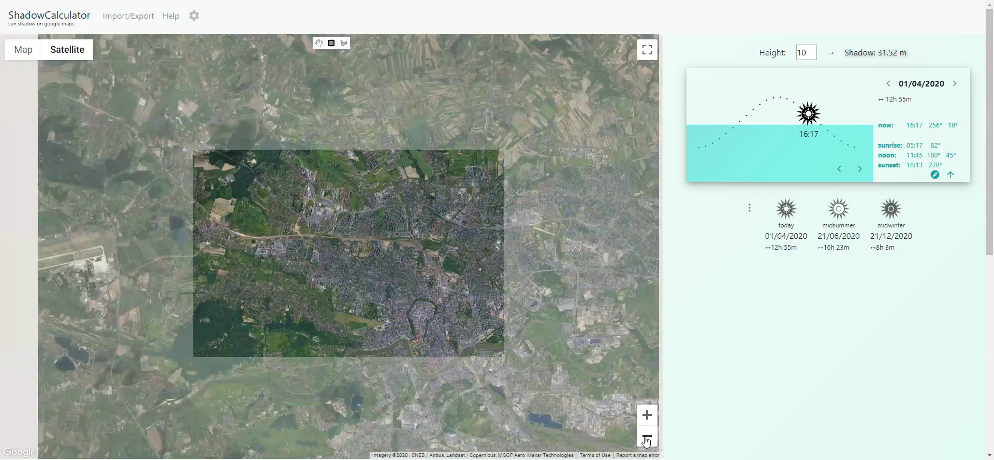
click(646, 441)
click(647, 441)
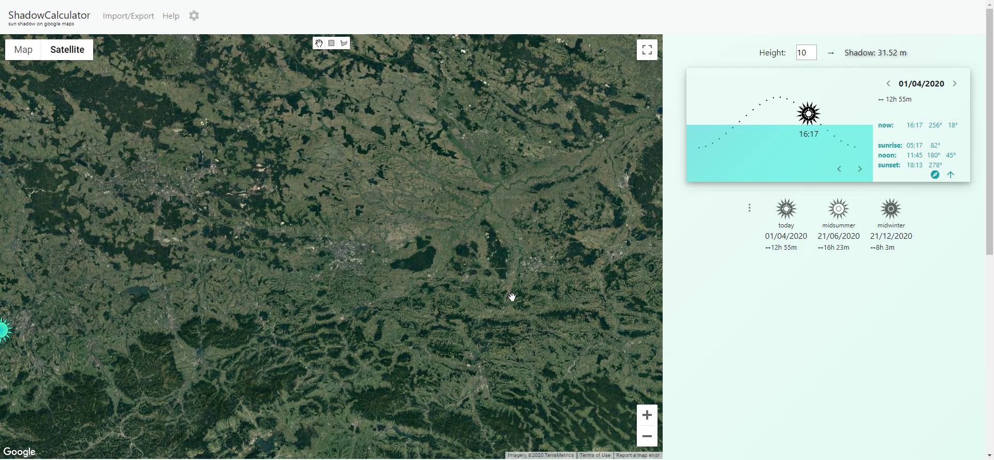
scroll(511, 297, down, 4)
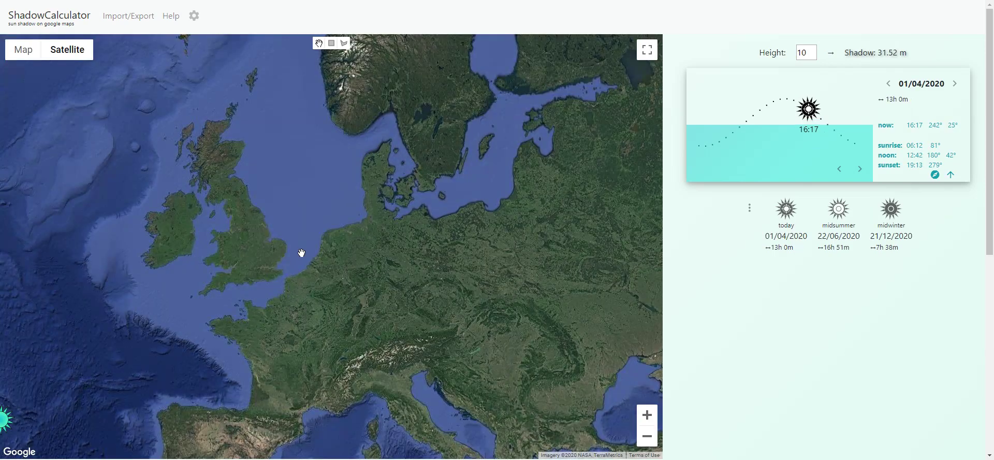
- Pan to Britain and zoom into London, where sunrise reads 06:36 and sunset 19:34
drag(300, 253, 561, 250)
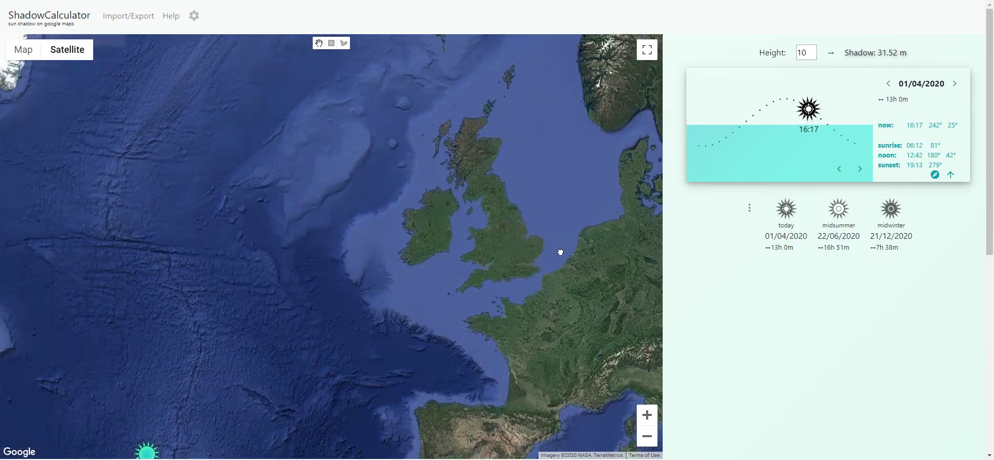
scroll(518, 261, up, 2)
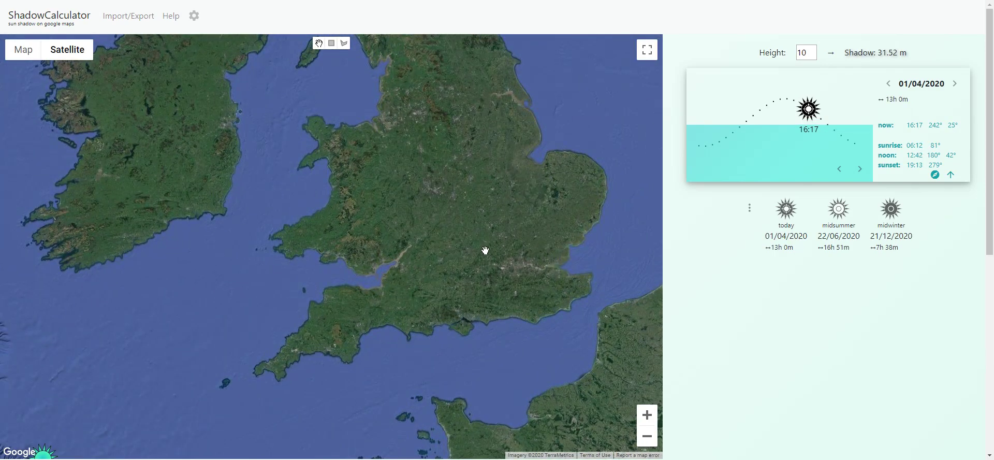
scroll(517, 264, up, 2)
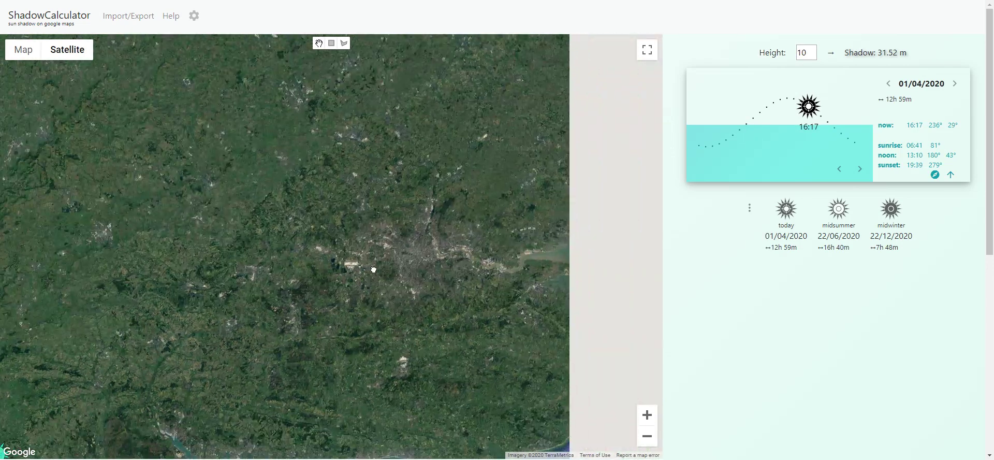
drag(546, 325, 366, 267)
scroll(342, 218, up, 2)
scroll(342, 218, up, 2)
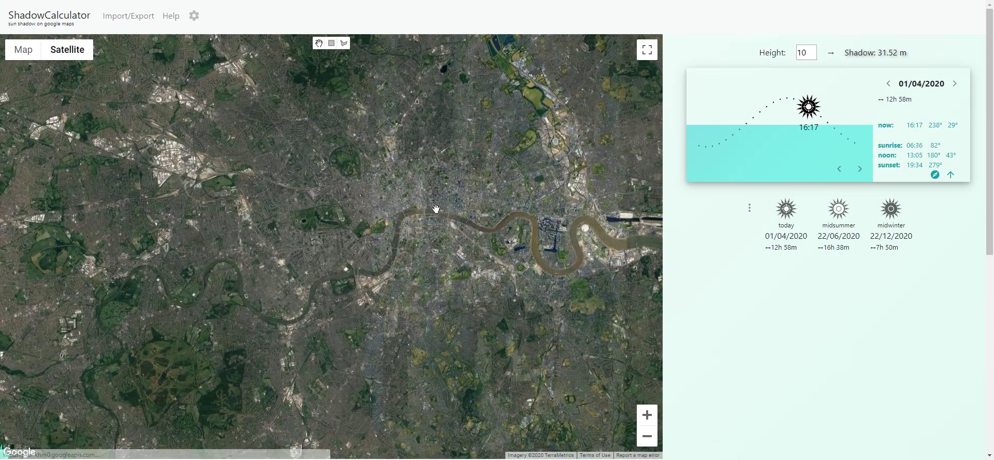
scroll(466, 207, up, 1)
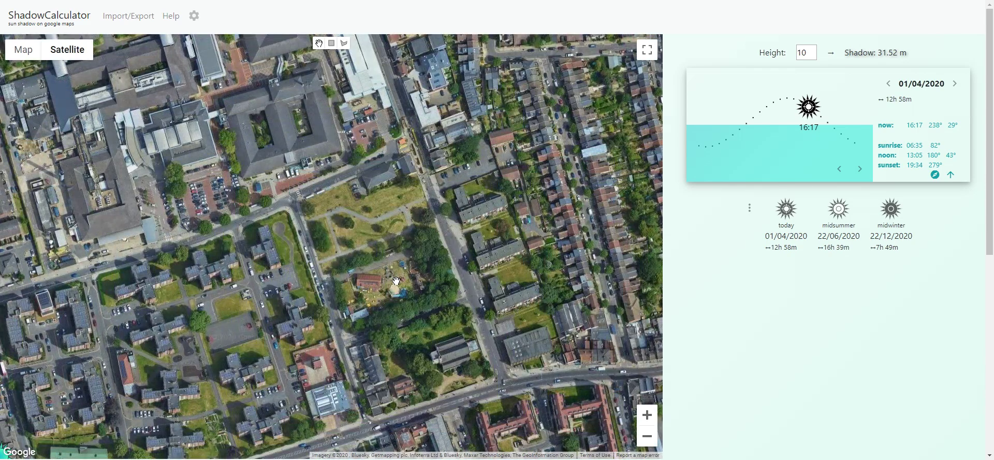
- Zoom in and pan until the basketball court and the cross-shaped block below it fill the view
scroll(398, 285, up, 1)
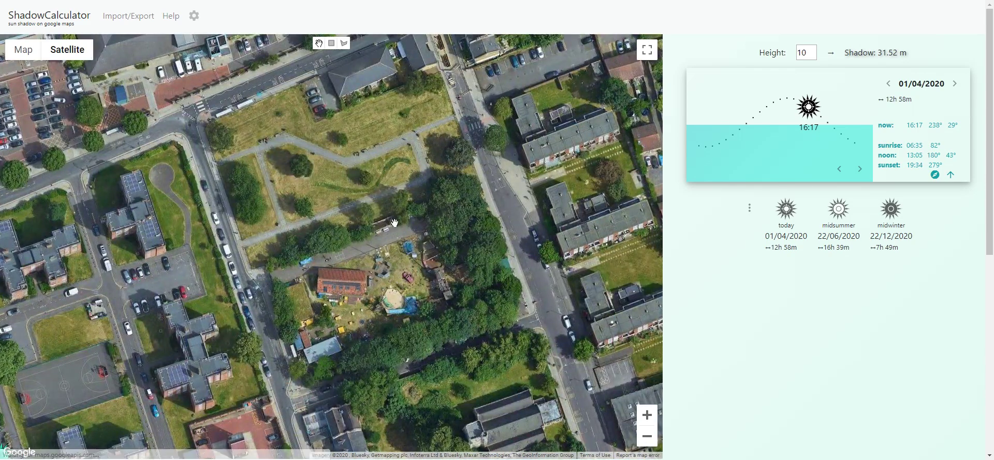
drag(395, 223, 487, 197)
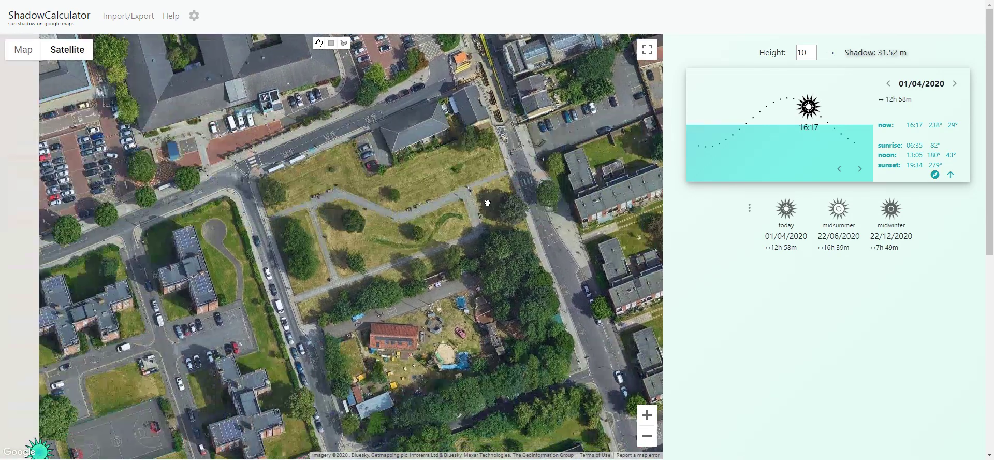
drag(247, 320, 364, 250)
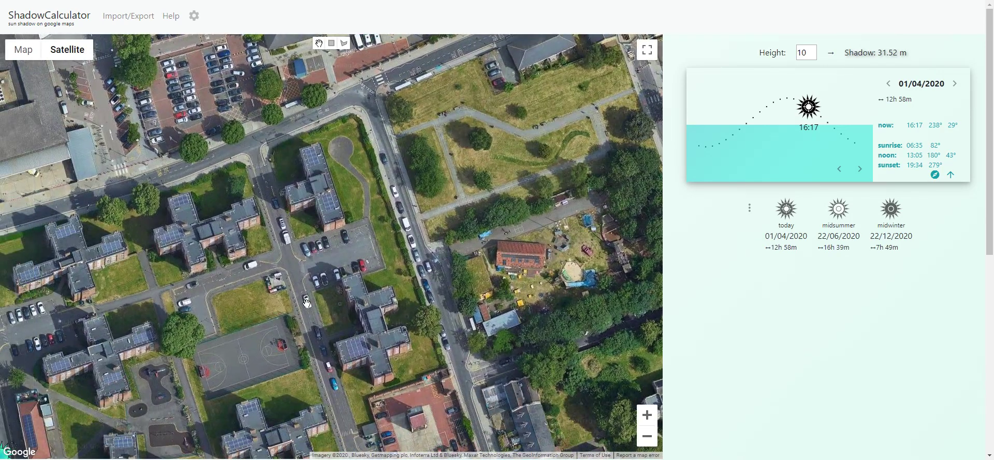
drag(306, 303, 342, 239)
drag(336, 321, 386, 290)
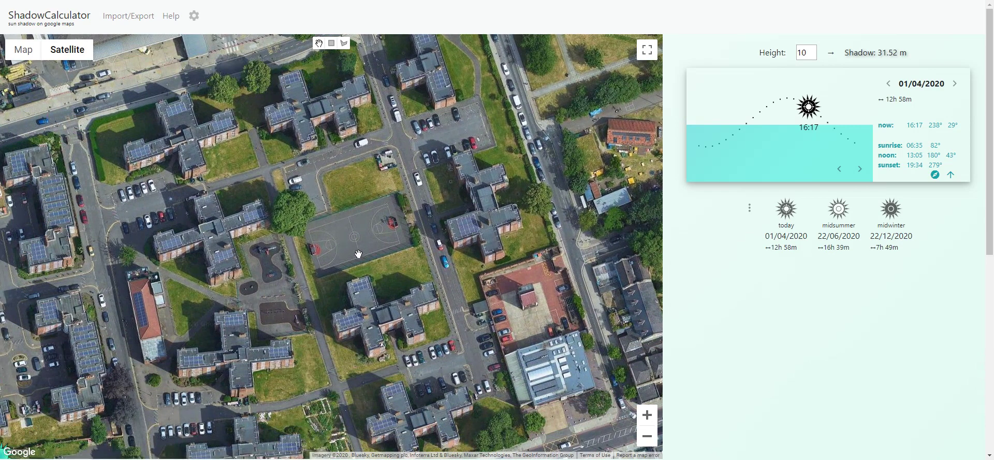
scroll(358, 254, up, 1)
drag(349, 256, 410, 224)
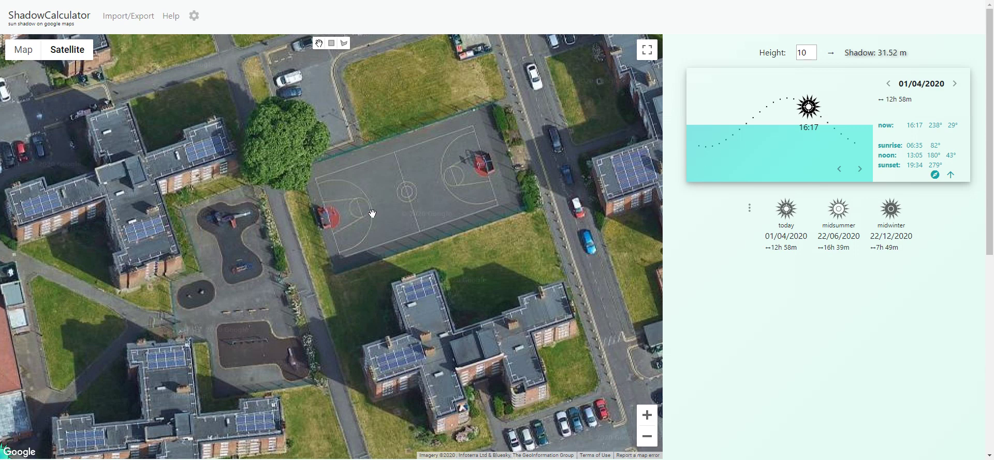
- With the polygon tool, trace the corners of the western and southern wings
click(331, 43)
click(344, 43)
click(409, 335)
click(364, 346)
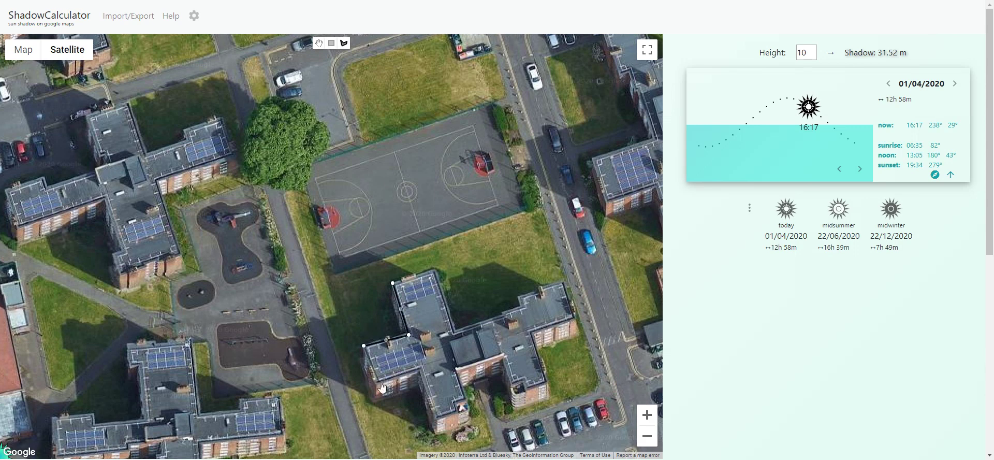
click(380, 381)
click(420, 369)
click(436, 418)
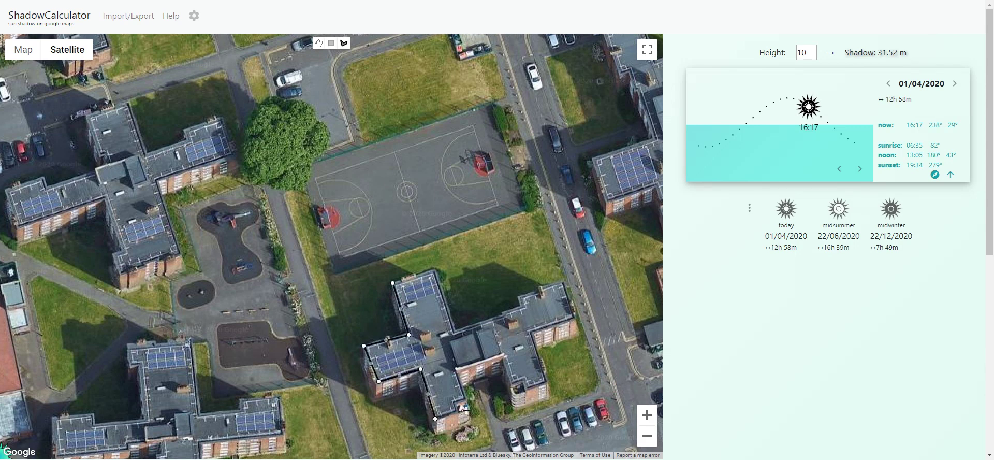
click(468, 408)
click(457, 370)
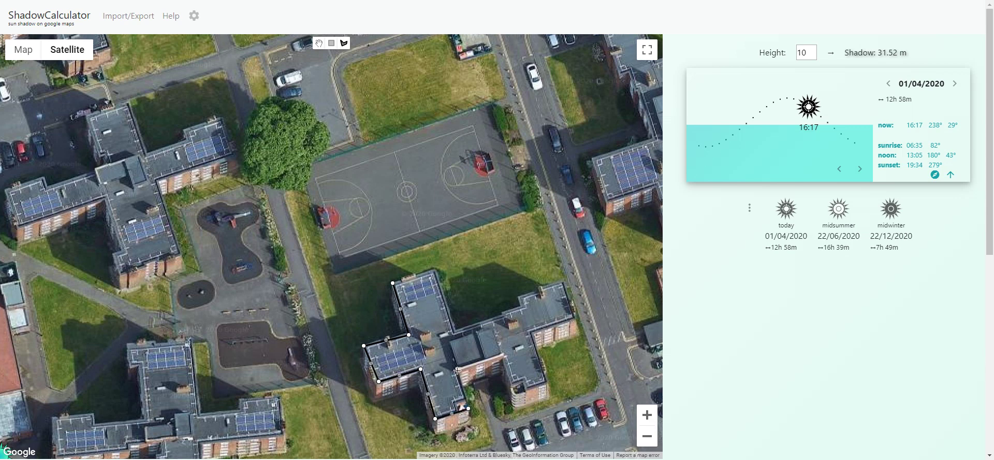
click(503, 357)
- Trace the eastern and northern wings and close the 18-point outline on its first corner
click(514, 393)
click(547, 385)
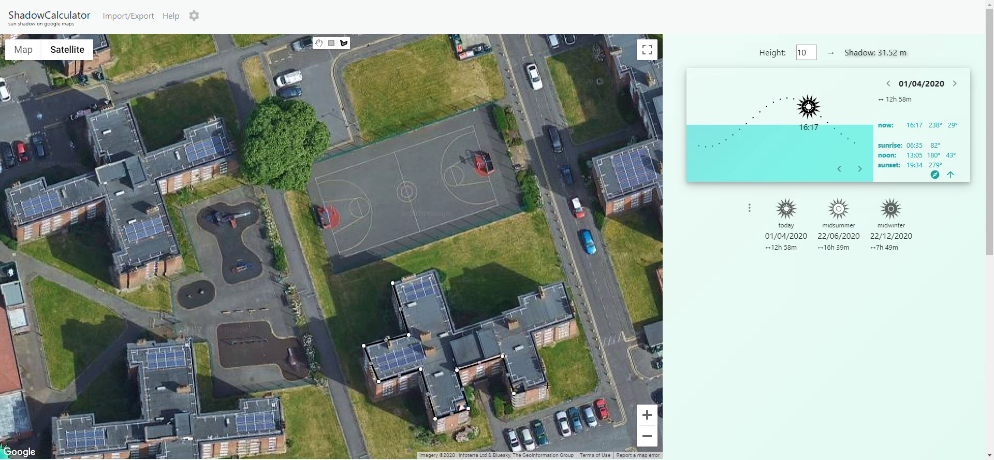
click(533, 333)
click(570, 319)
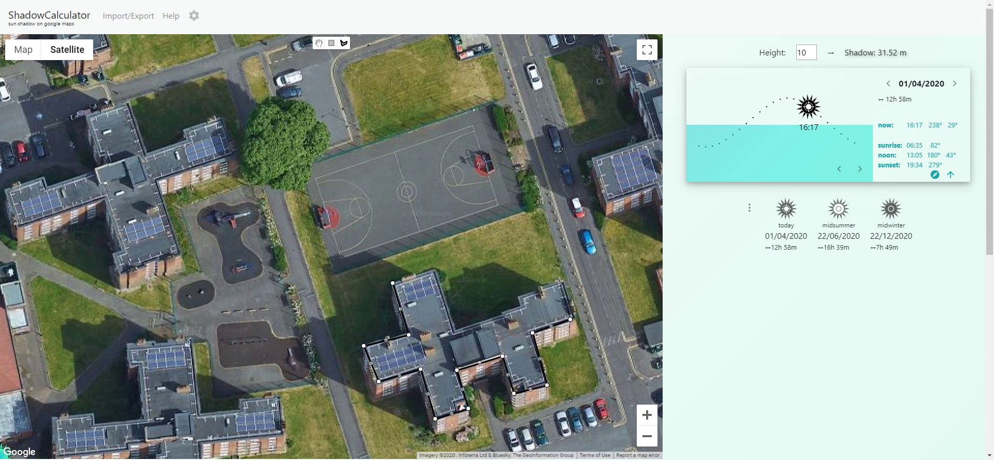
click(559, 280)
click(516, 295)
click(454, 328)
click(434, 269)
click(393, 284)
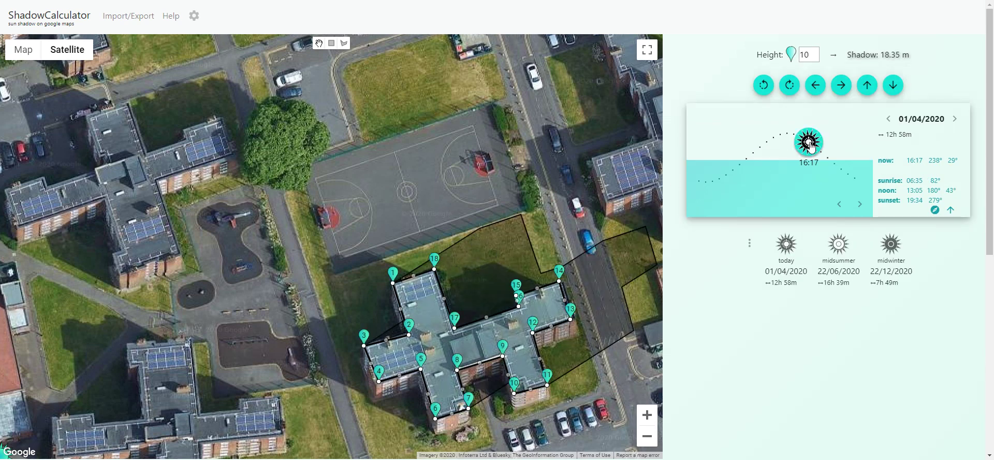
- Move the sun earlier along its arc to 14:12
mouse_move(808, 141)
mouse_down()
mouse_move(783, 136)
mouse_move(756, 154)
mouse_move(805, 148)
mouse_move(748, 156)
mouse_move(798, 141)
mouse_up()
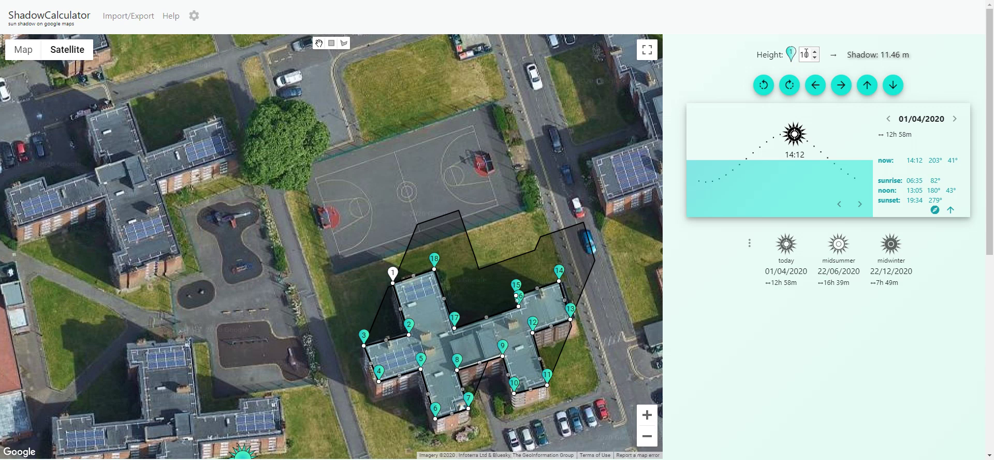
- Raise vertex 15's height from 10 to 20, after checking vertex 16 reads 20
text(2)
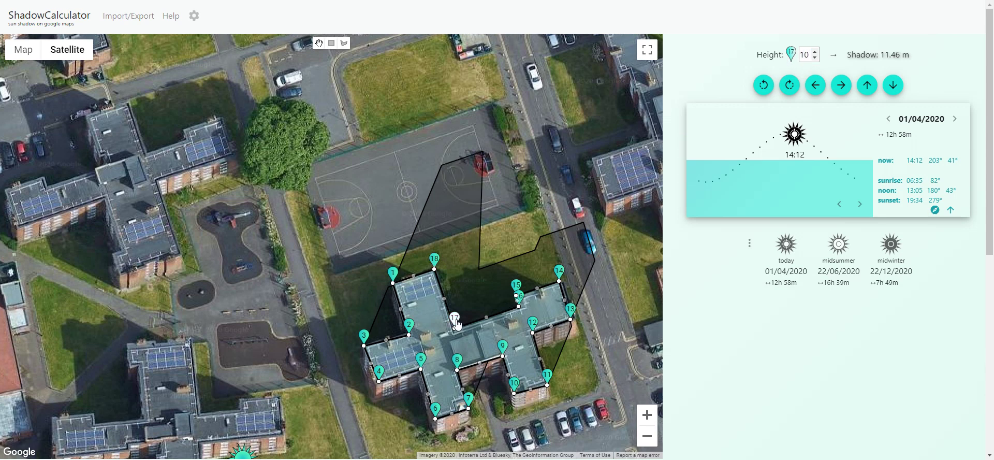
text(2)
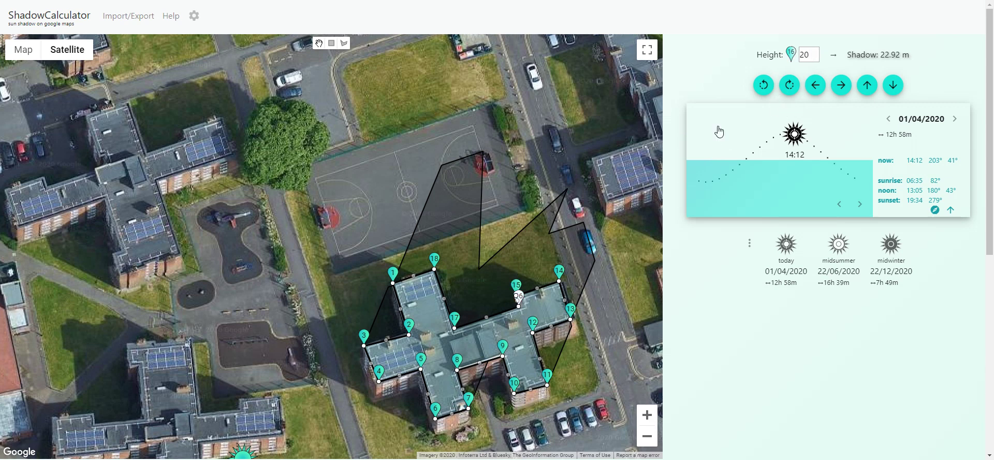
click(517, 286)
click(520, 296)
click(516, 286)
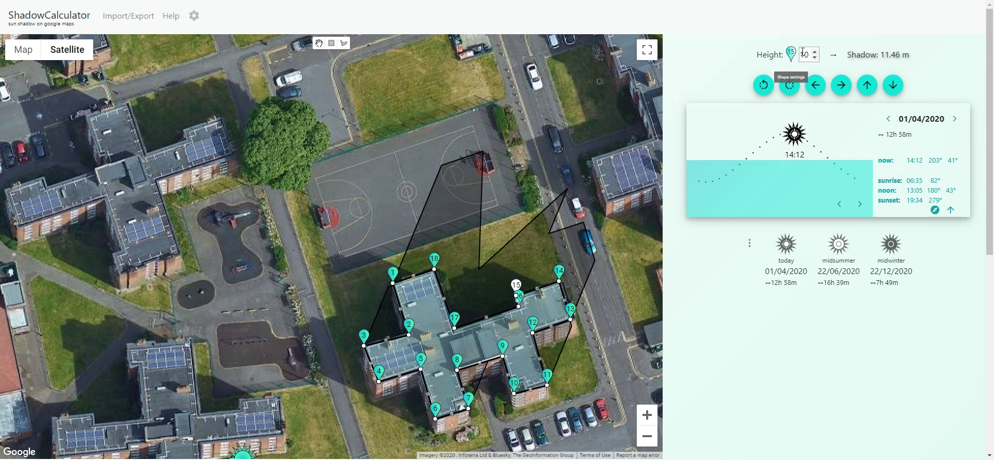
drag(805, 55, 793, 56)
text(2)
- Raise vertices 14, 13 and 12 to height 20
click(559, 270)
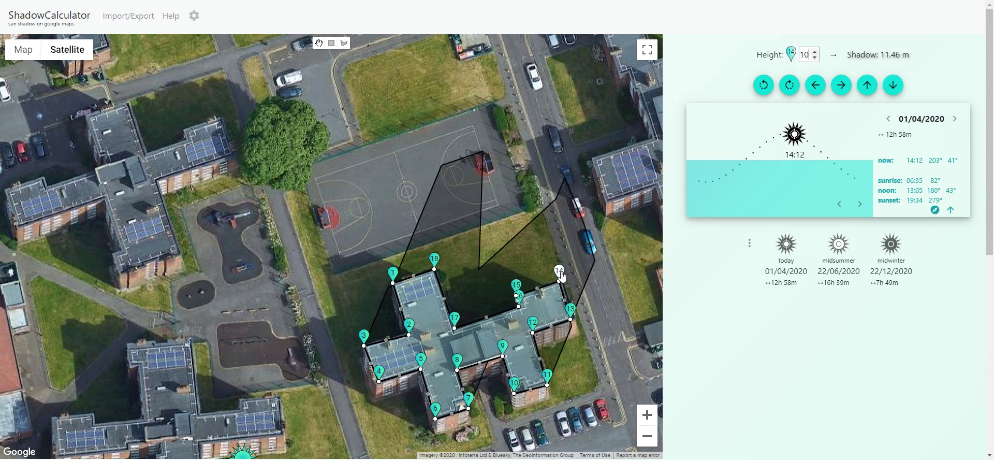
drag(804, 52, 801, 53)
text(2)
click(570, 310)
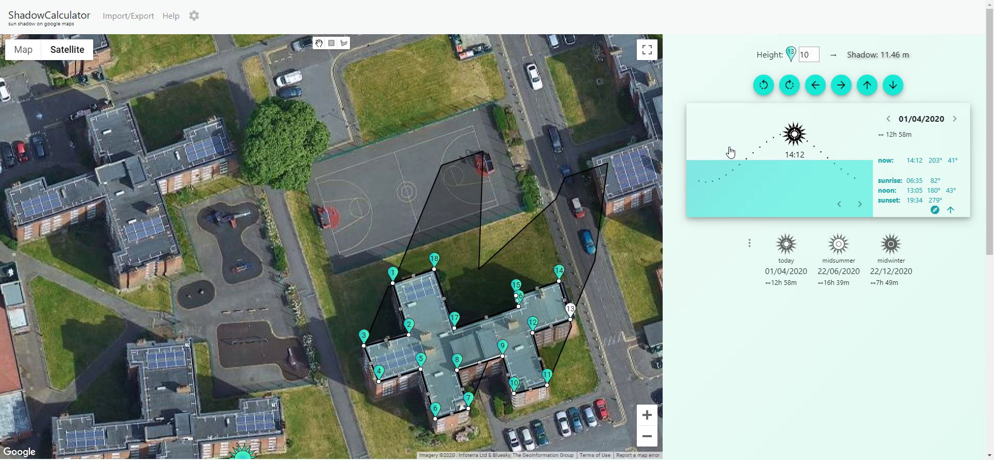
text(2)
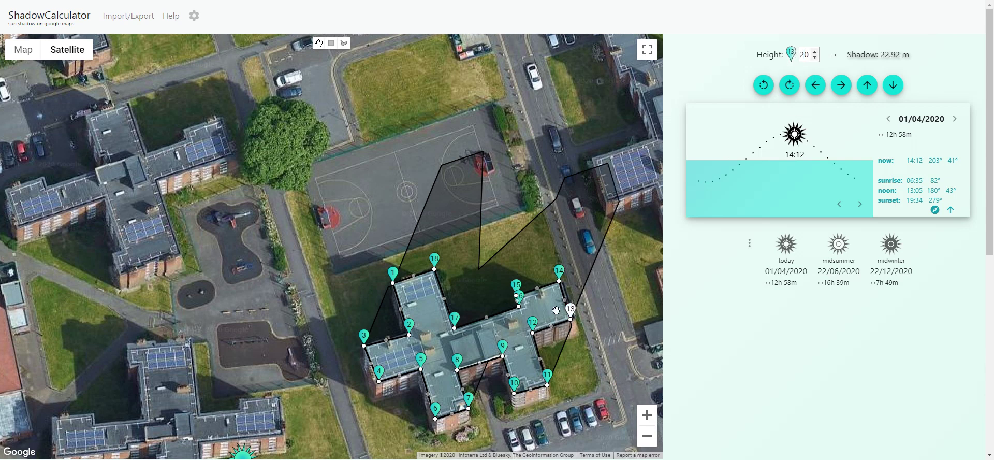
click(533, 324)
text(2)
- Raise vertices 11, 10 and 9 to height 20, tabbing between them
click(570, 310)
click(547, 374)
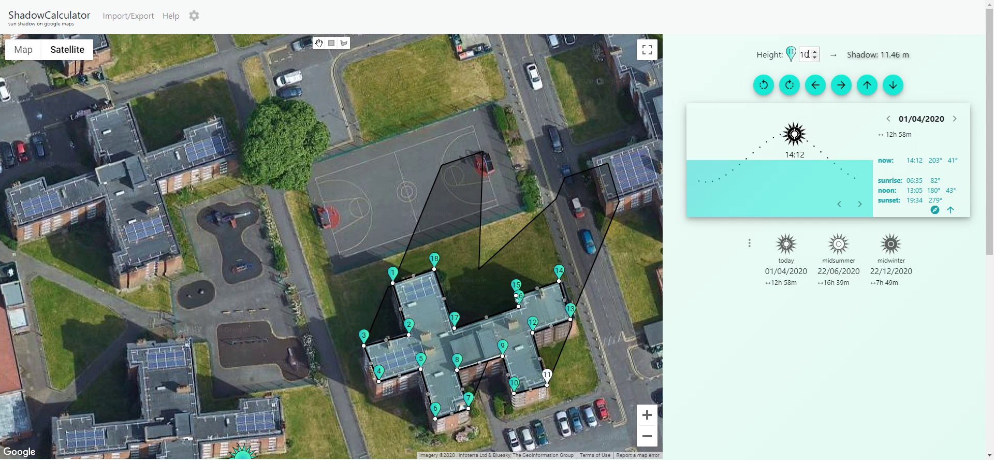
text(2)
key(Tab)
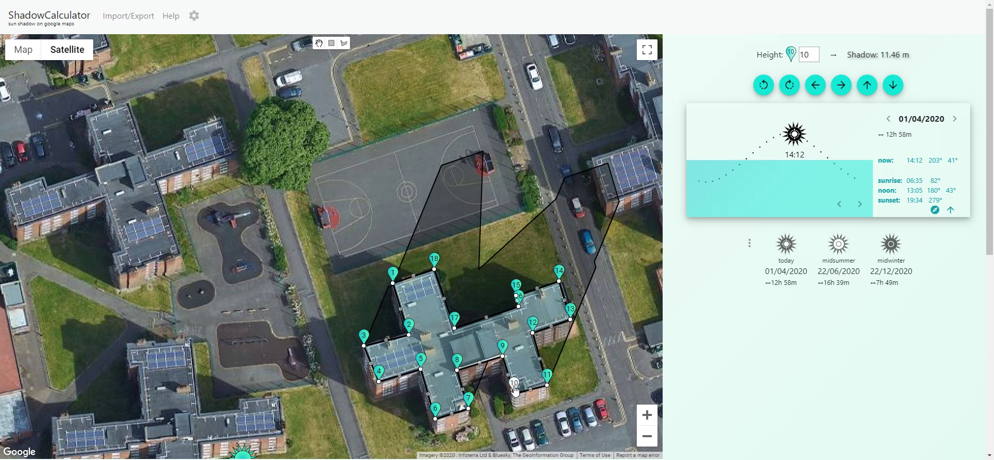
text(2)
key(Tab)
text(2)
click(458, 361)
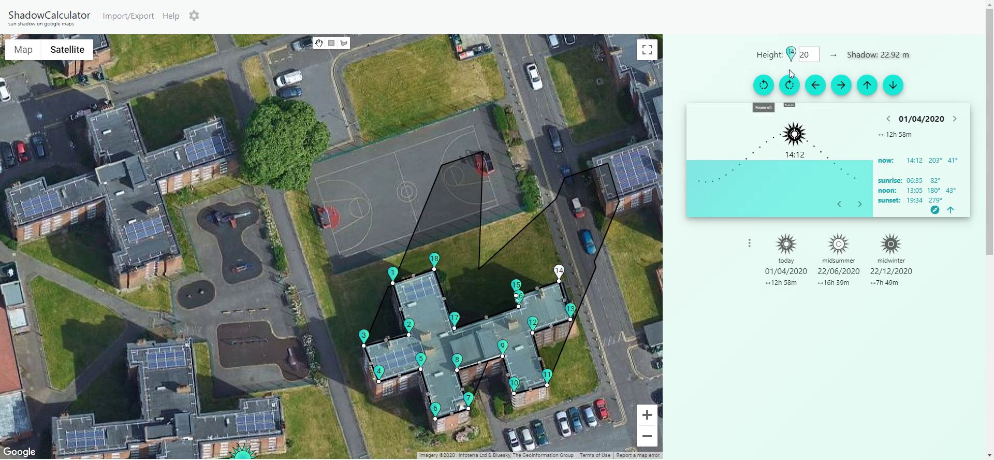
- Confirm vertex 13 reads 20, then raise vertices 8 and 7 to height 20
click(468, 400)
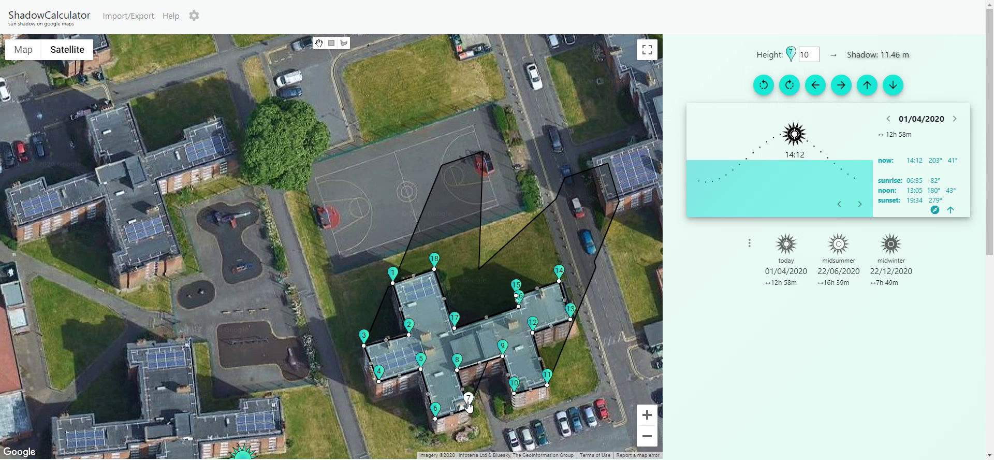
click(458, 361)
click(571, 309)
click(457, 360)
text(2)
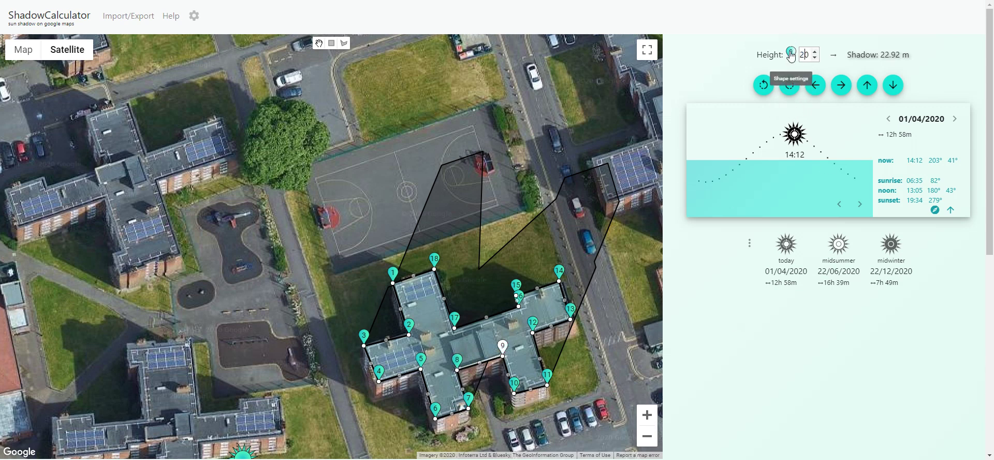
click(469, 399)
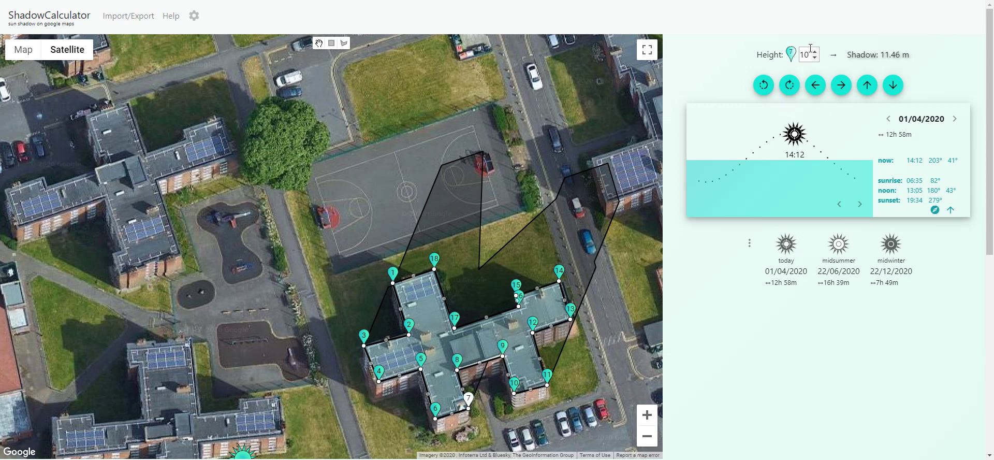
drag(805, 54, 796, 58)
text(2)
- Raise vertex 6 to height 20, confirm vertex 10 reads 20, and begin editing vertex 5
click(435, 416)
text(2)
click(514, 382)
click(418, 361)
drag(801, 54, 806, 52)
- Set vertex 5 to height 20, then raise vertices 4 and 3 to 20
text(2)
click(381, 389)
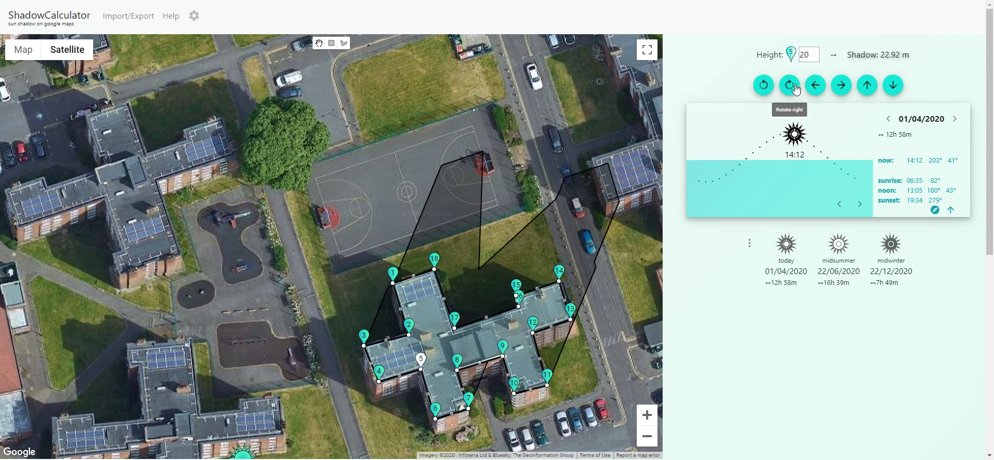
click(379, 373)
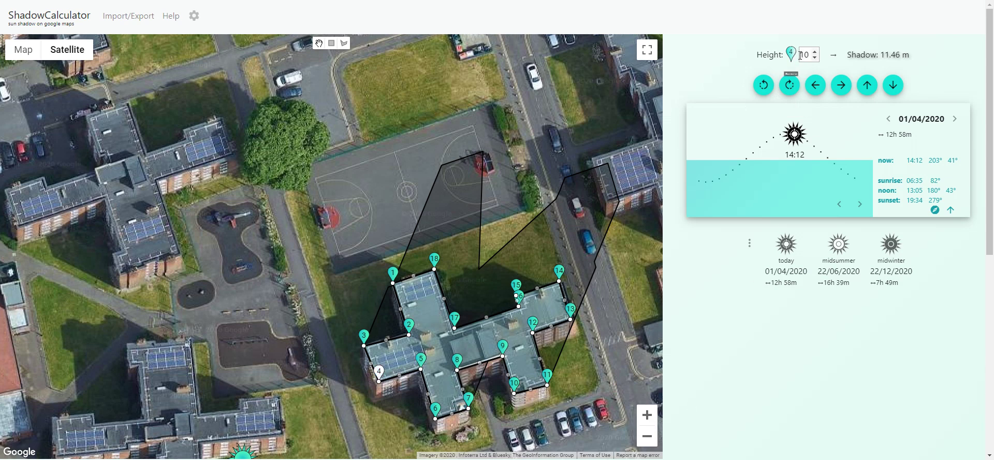
text(2)
click(364, 340)
drag(802, 54, 800, 59)
text(2)
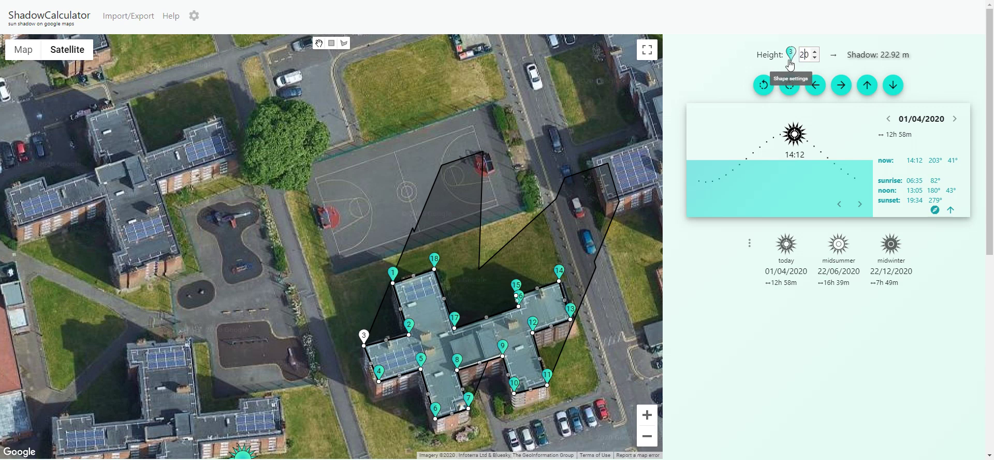
- Raise vertices 2 and 17 to height 20, check 15 and 14, then deselect the footprint
click(409, 326)
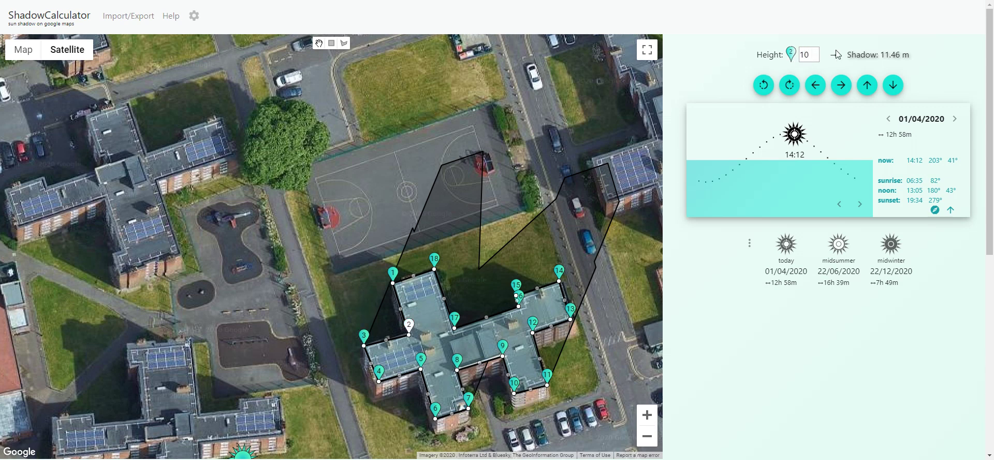
drag(810, 54, 788, 57)
text(2)
click(393, 274)
click(434, 259)
click(454, 317)
key(BackSpace)
text(2)
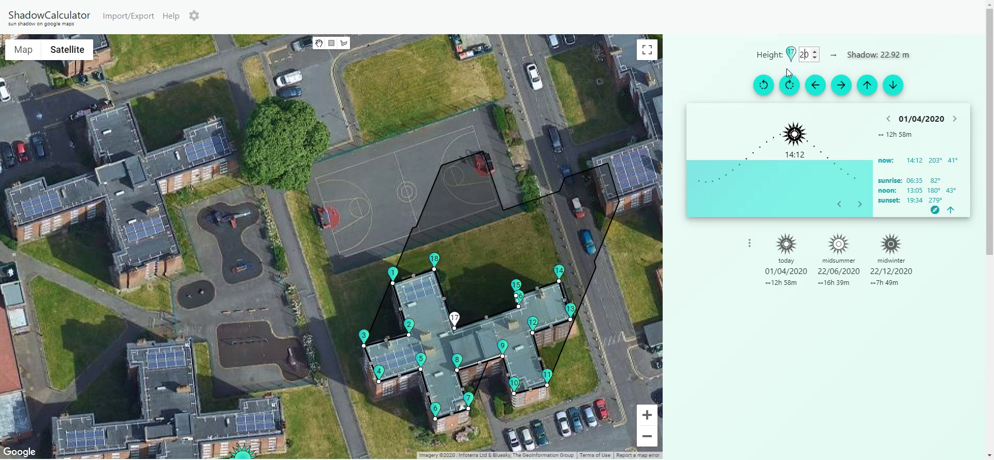
click(517, 289)
click(559, 270)
click(644, 309)
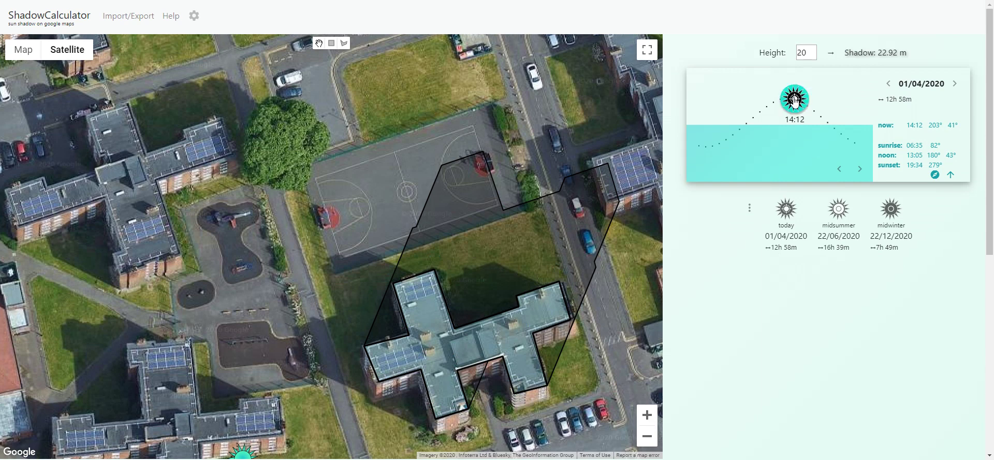
- Set the time to 11:41 and the date to 13 May 2020, shortening the shadow to 14.70 m
mouse_move(794, 97)
mouse_down()
mouse_move(761, 102)
mouse_move(806, 95)
mouse_move(766, 101)
mouse_move(822, 108)
mouse_move(777, 99)
mouse_up()
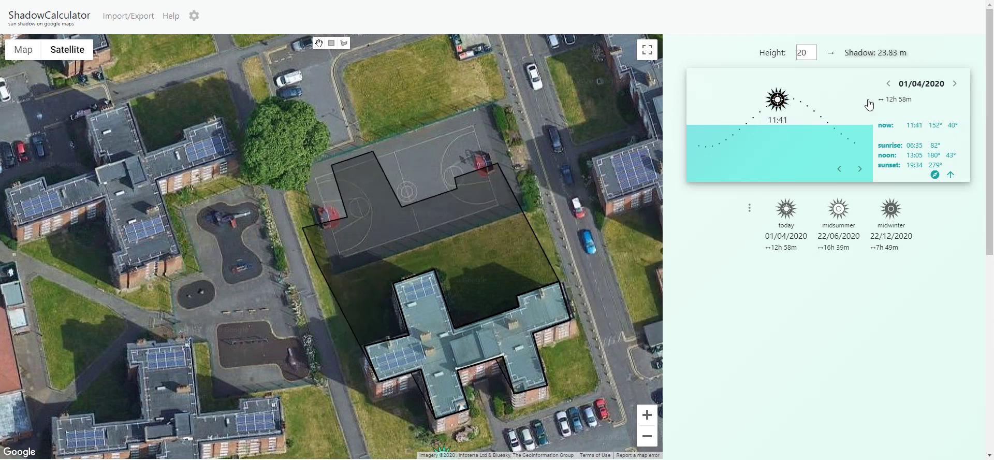
click(914, 87)
click(864, 95)
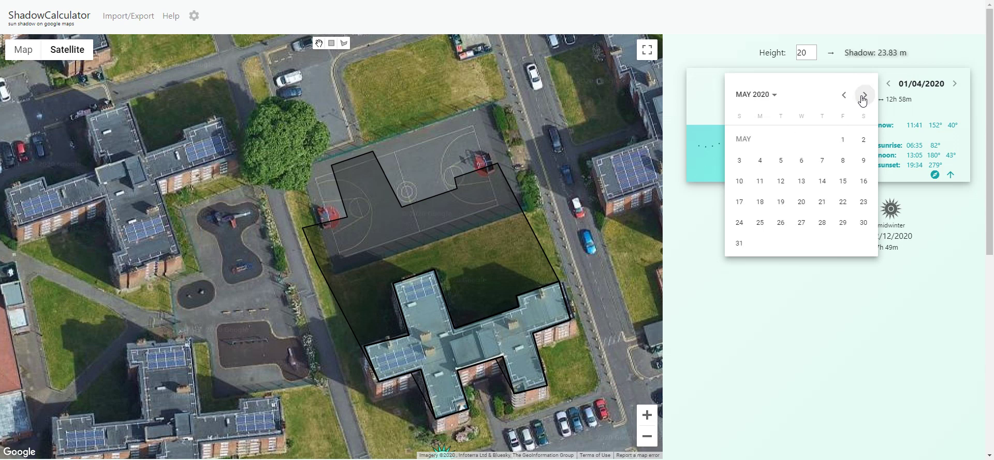
click(798, 181)
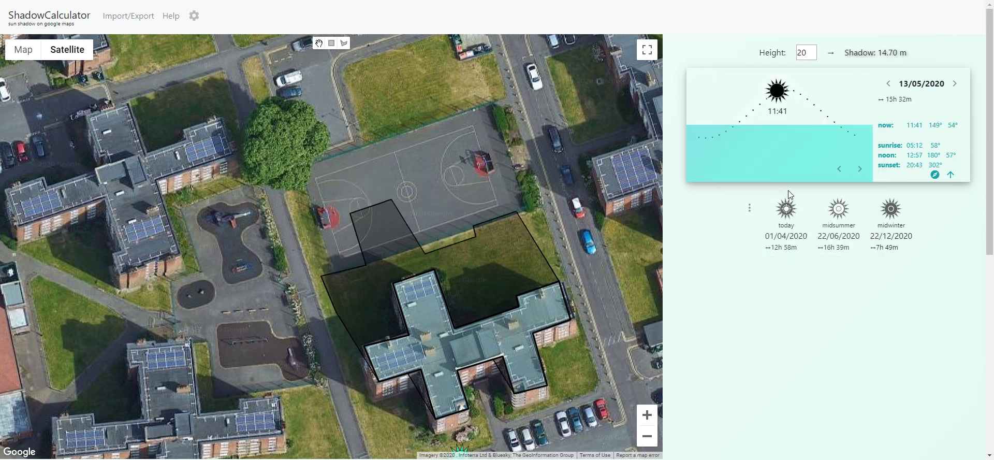
- View the midwinter shadow, then switch to 22/06/2020 at 12:45 for a 10.78 m shadow
click(891, 210)
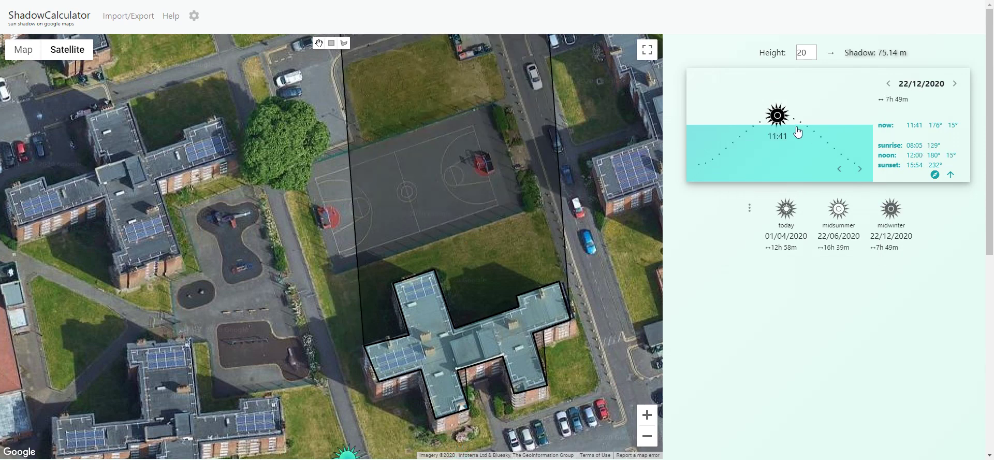
mouse_move(777, 115)
mouse_down()
mouse_move(759, 121)
mouse_move(780, 112)
mouse_up()
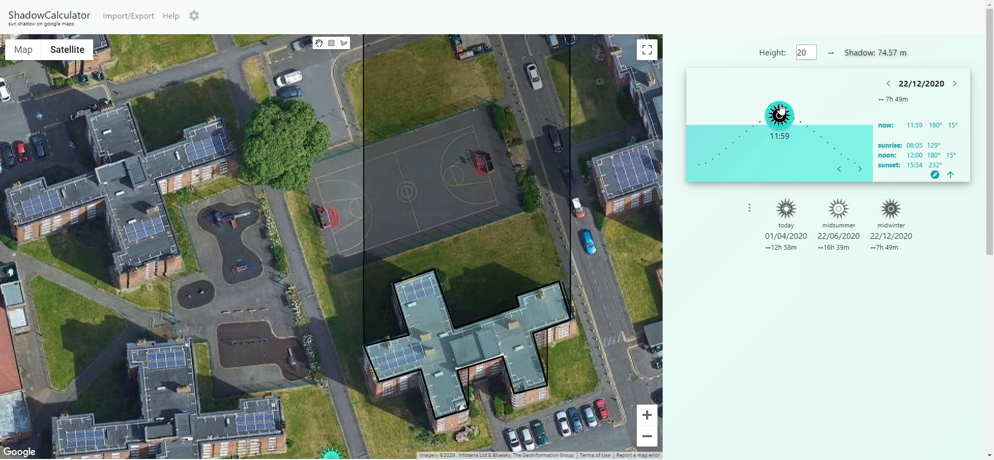
click(839, 209)
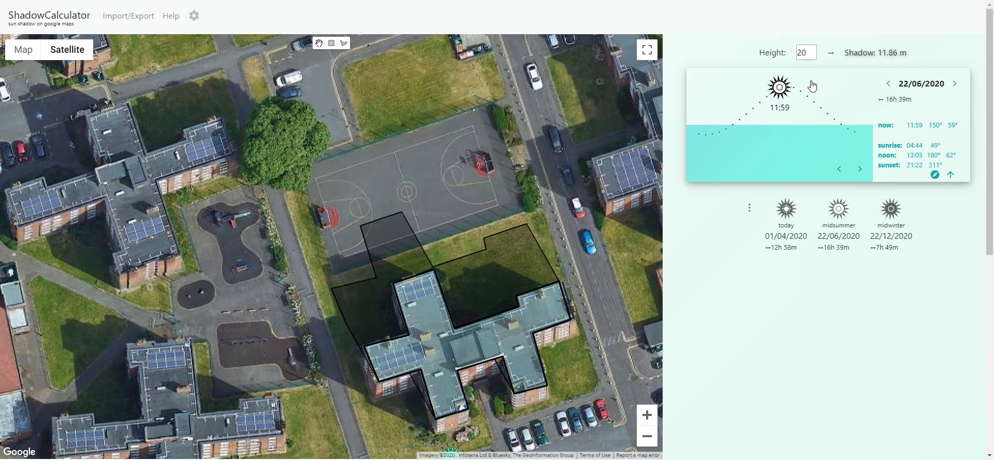
drag(778, 87, 768, 107)
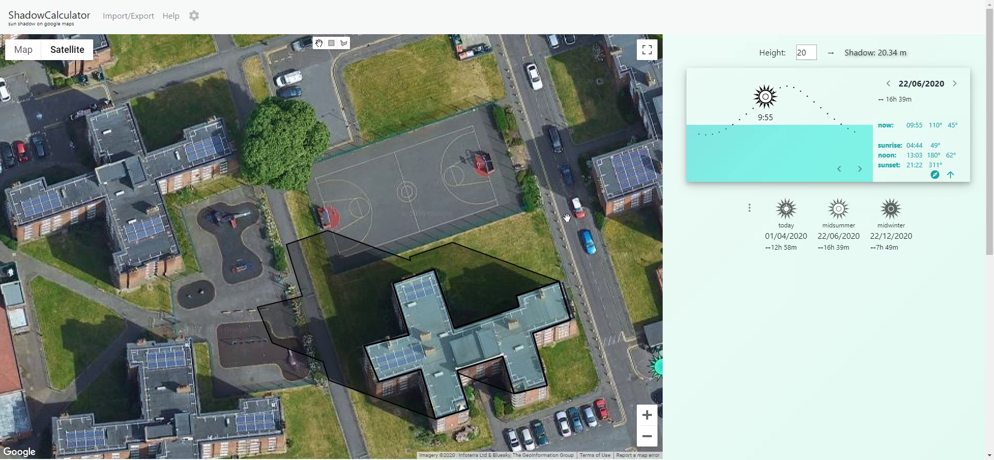
scroll(568, 219, down, 1)
scroll(568, 218, up, 1)
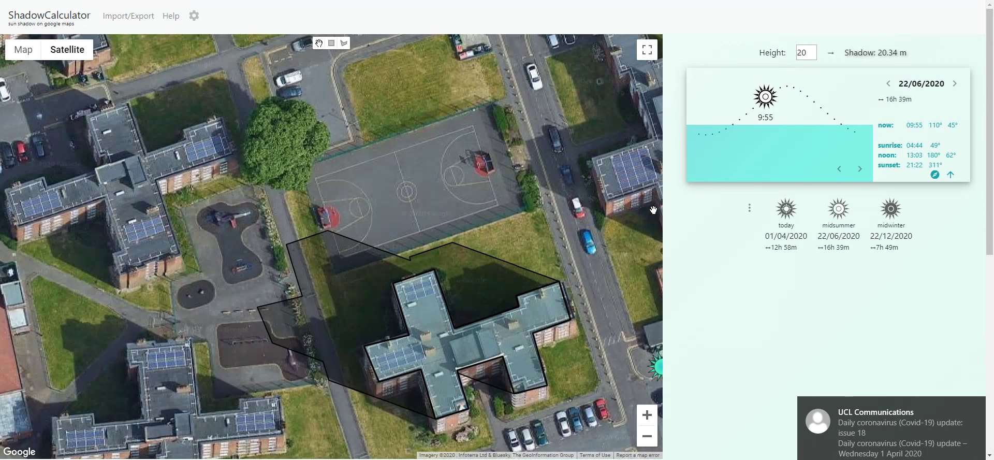
drag(762, 102, 787, 92)
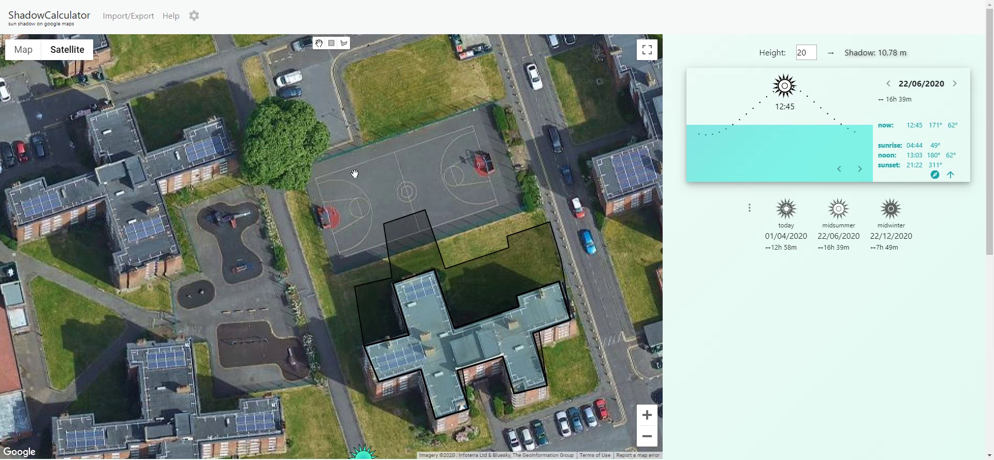